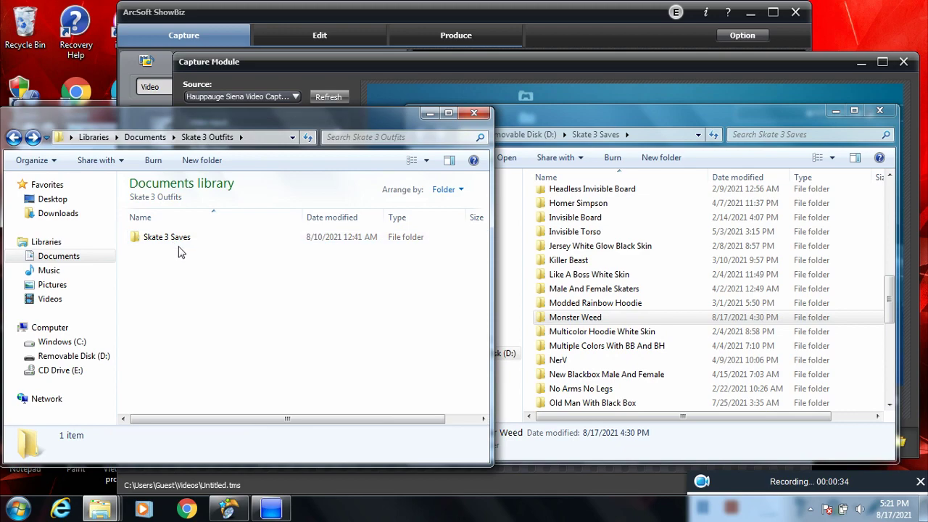
Copy the Monster Weed folder from the removable disk into the Skate 3 Saves folder inside Skate 3 Outfits in Documents.
double_click(198, 239)
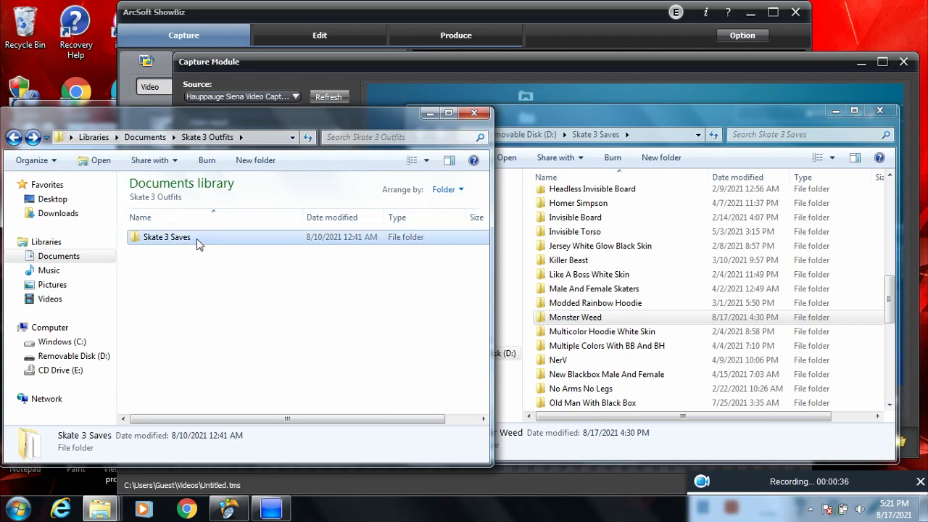
scroll(203, 301, down, 20)
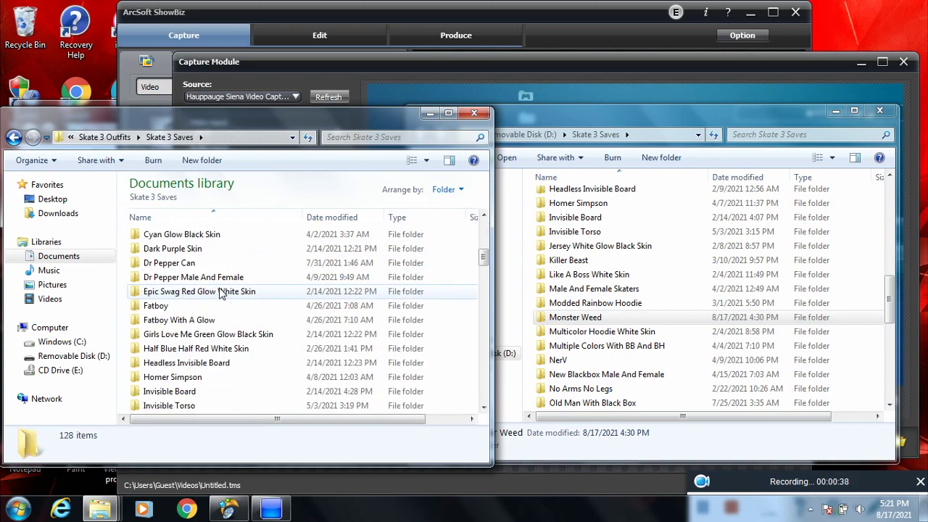
scroll(200, 284, down, 6)
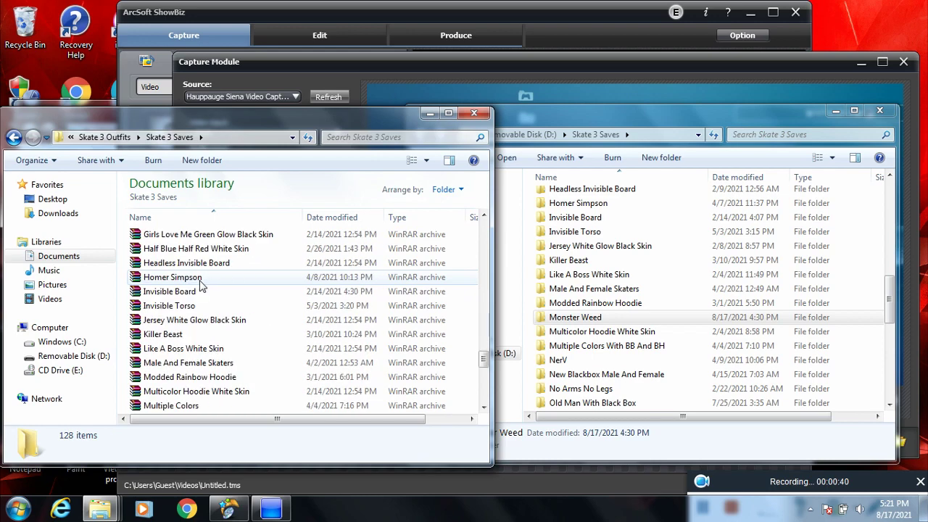
scroll(202, 285, up, 20)
scroll(201, 284, up, 7)
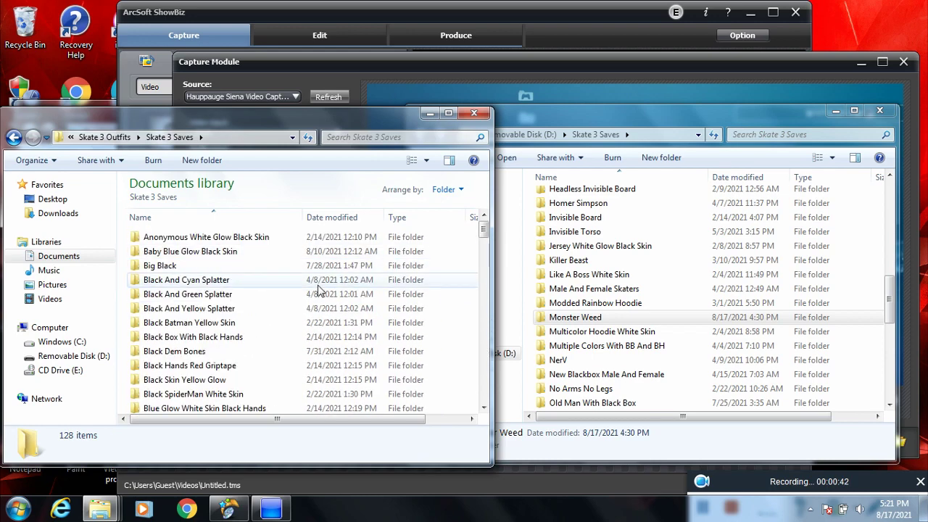
click(599, 319)
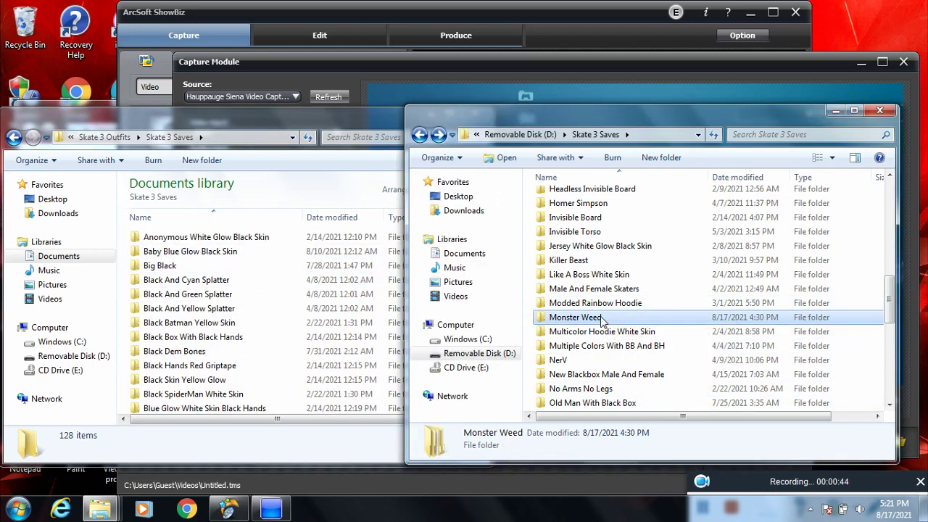
drag(607, 324, 120, 296)
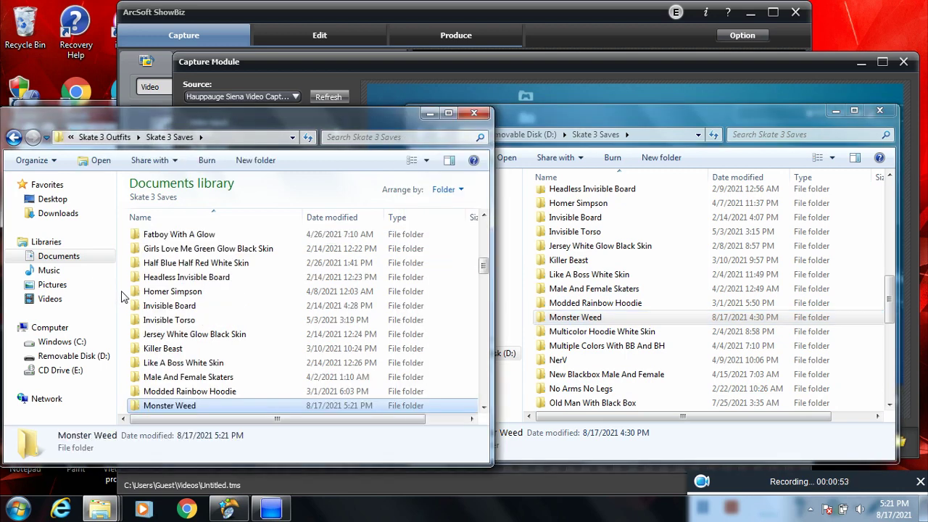
scroll(188, 391, down, 1)
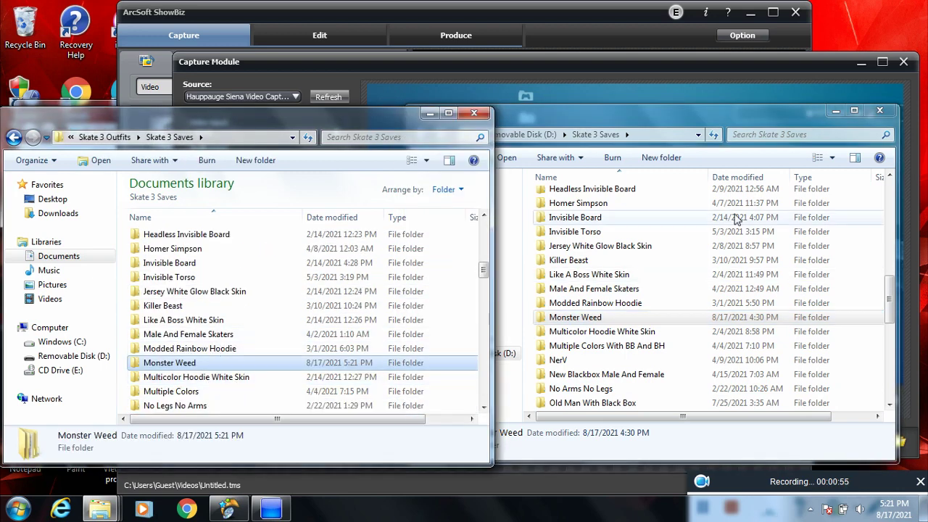
Close the removable disk's window and open the copied Monster Weed folder in the Documents library.
click(879, 112)
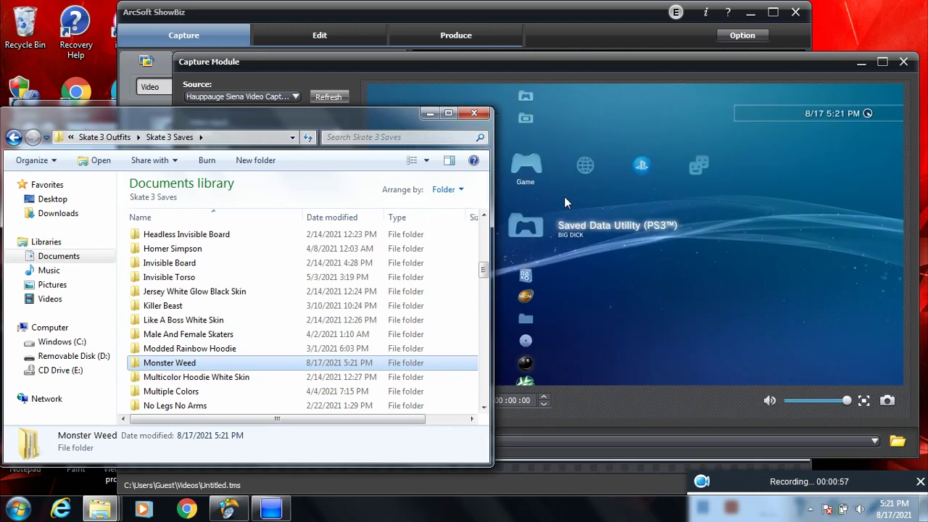
drag(360, 119, 653, 102)
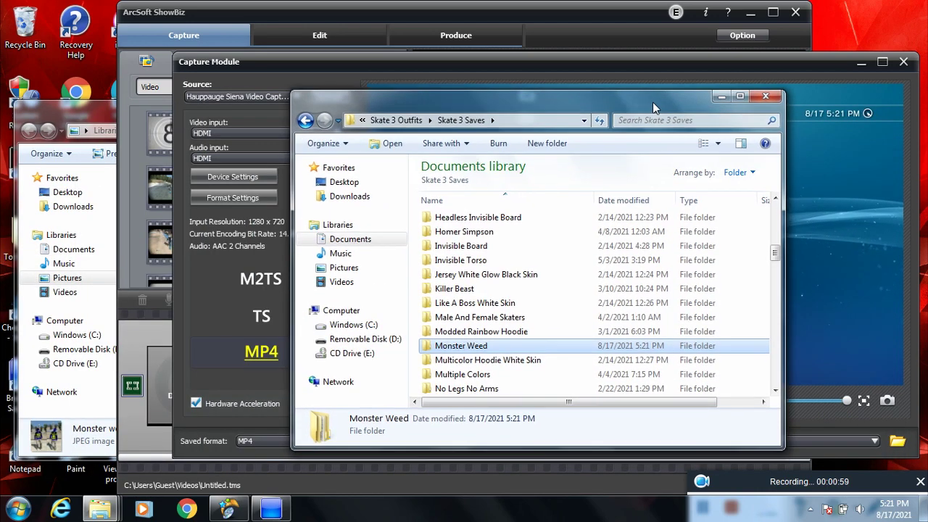
double_click(469, 347)
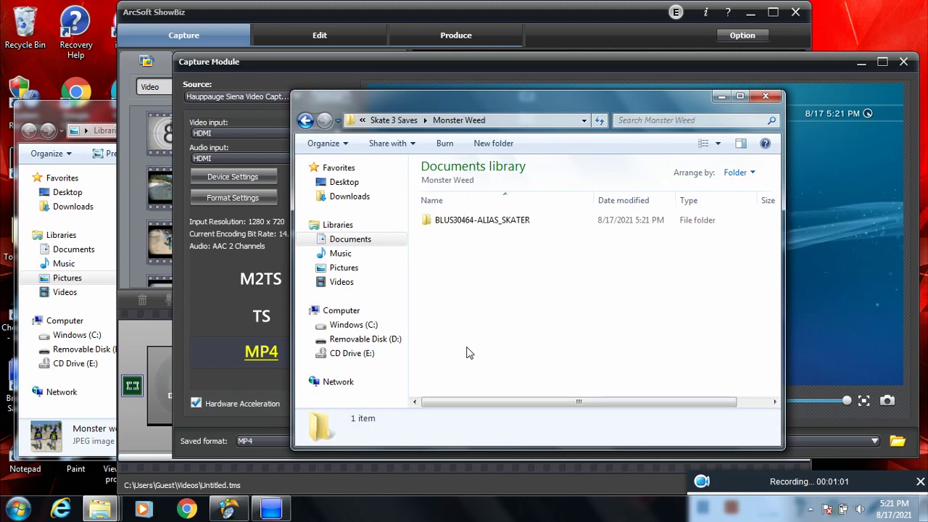
click(305, 120)
drag(562, 98, 701, 84)
scroll(593, 351, down, 1)
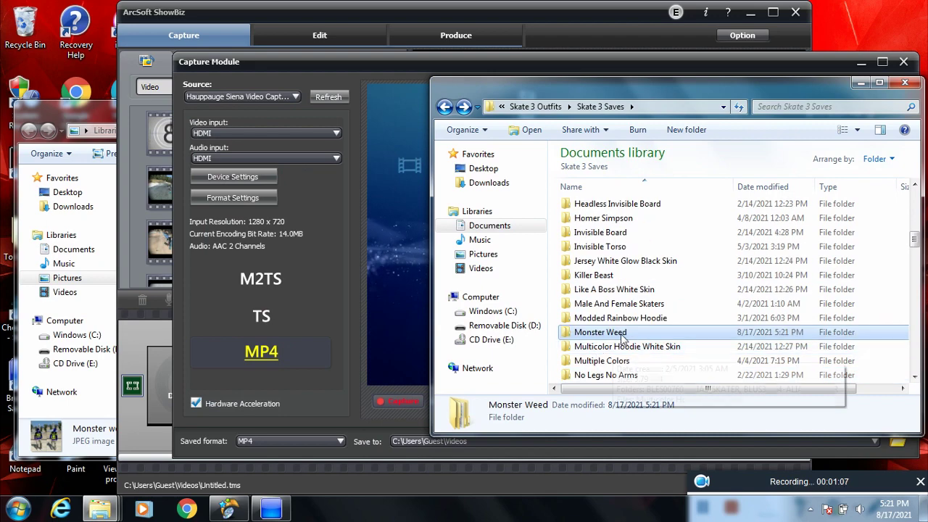
double_click(630, 334)
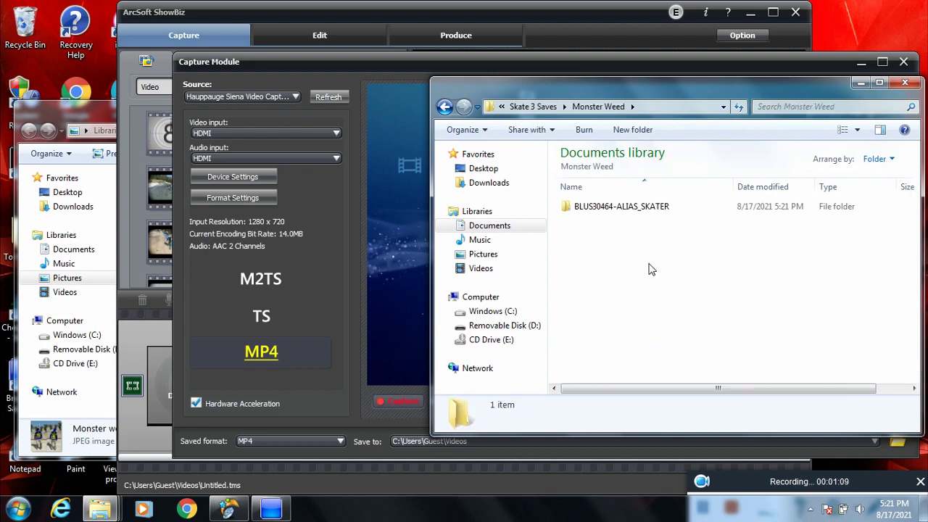
Switch to Bruteforce Save Data and load the BLUS30464-ALIAS_SKATER save from the Monster Weed folder.
click(271, 508)
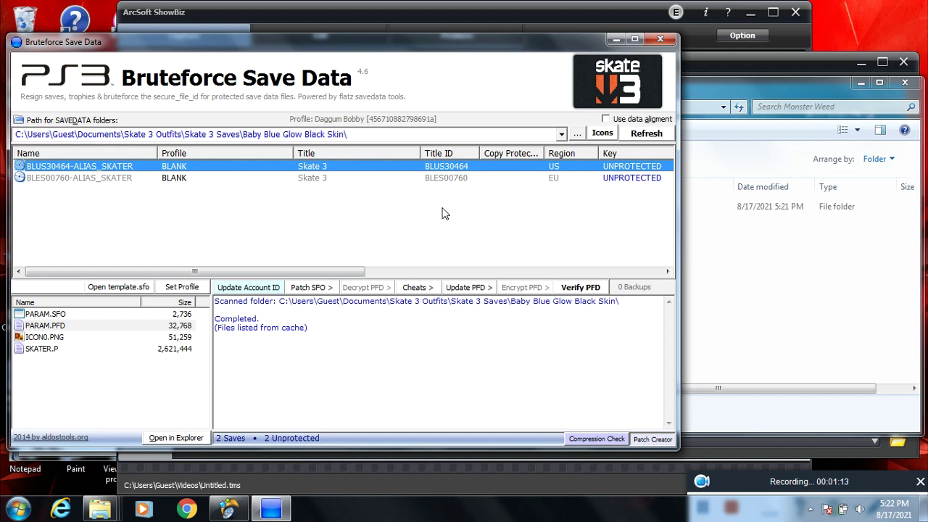
click(714, 288)
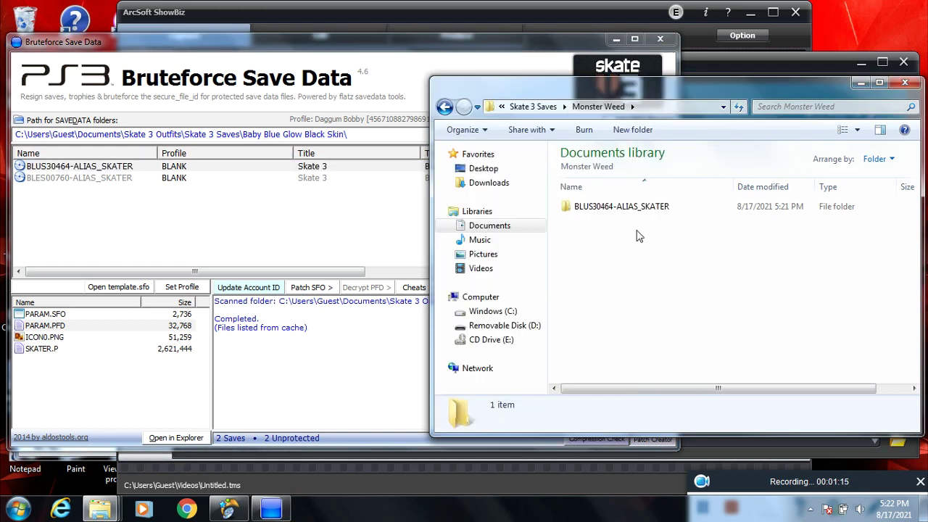
click(632, 209)
drag(651, 209, 364, 244)
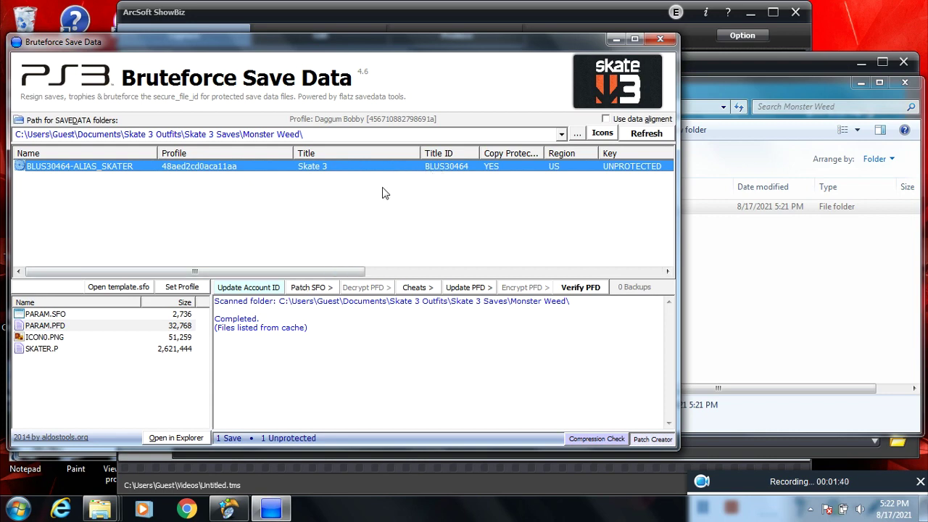
Unlock the BLUS30464-ALIAS_SKATER save to work on any PS3 account, accepting the full PFD update.
click(391, 167)
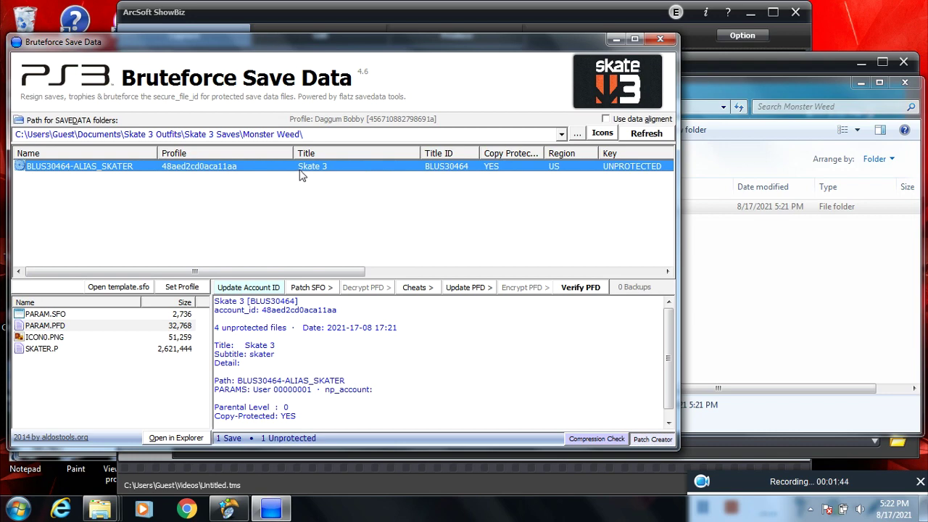
click(273, 288)
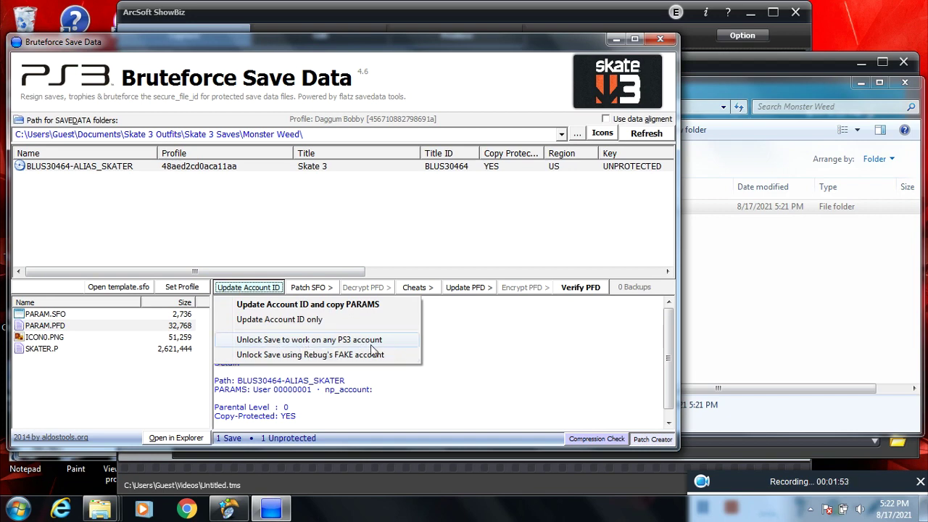
click(314, 344)
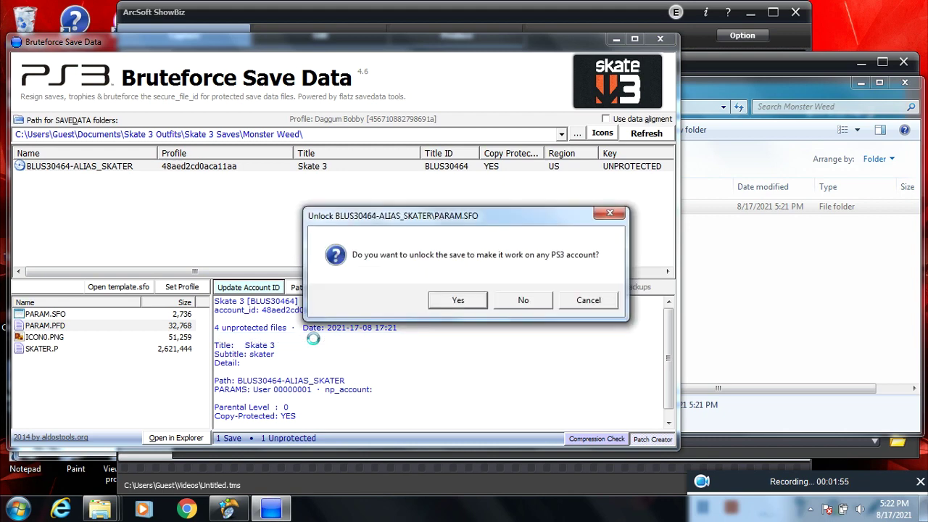
click(459, 302)
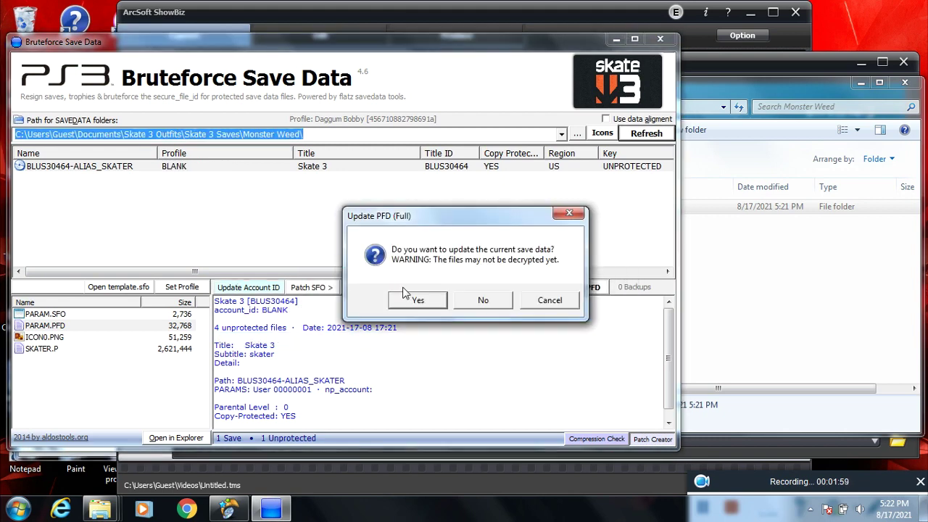
click(417, 301)
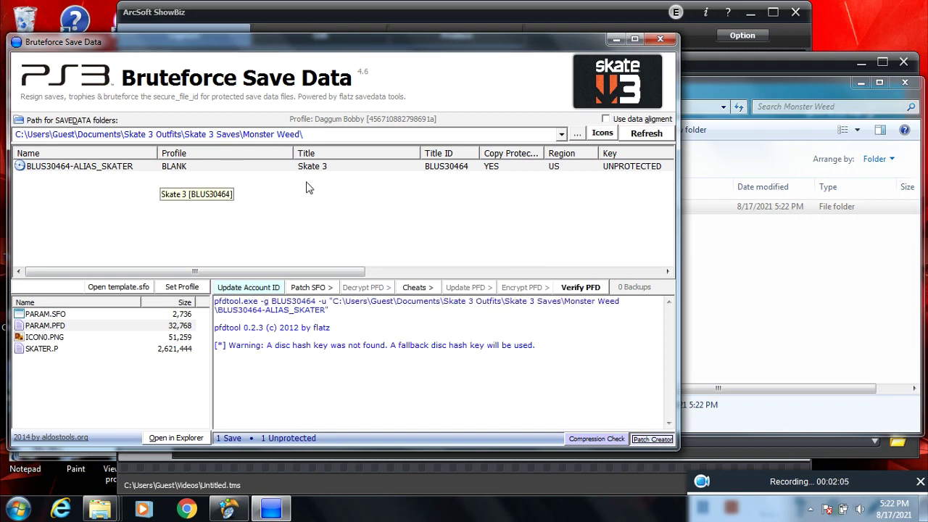
Remove the copy protection from the save's PARAM.SFO and accept the full PFD update.
click(414, 171)
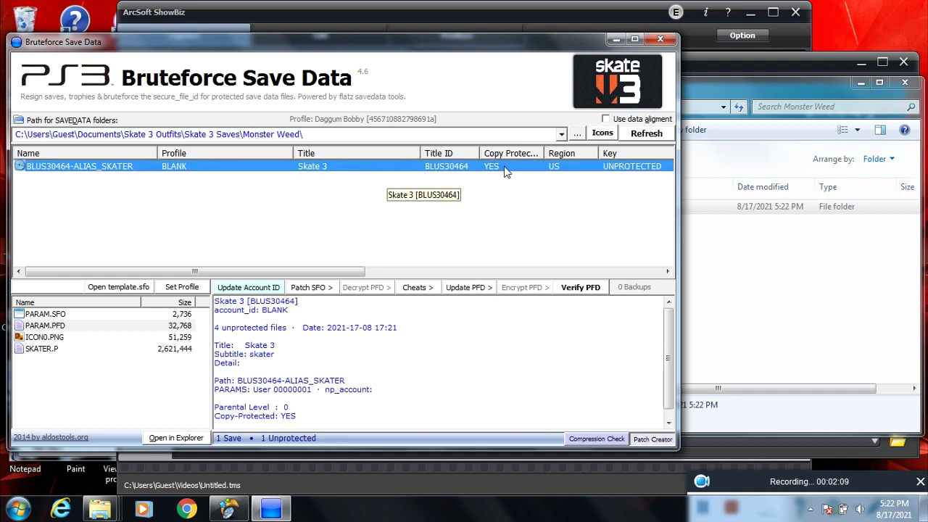
click(305, 289)
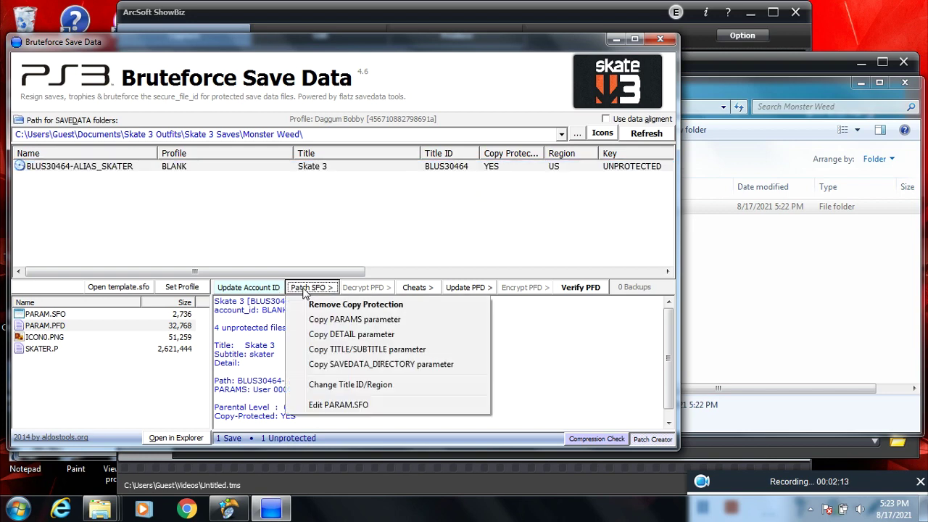
click(355, 306)
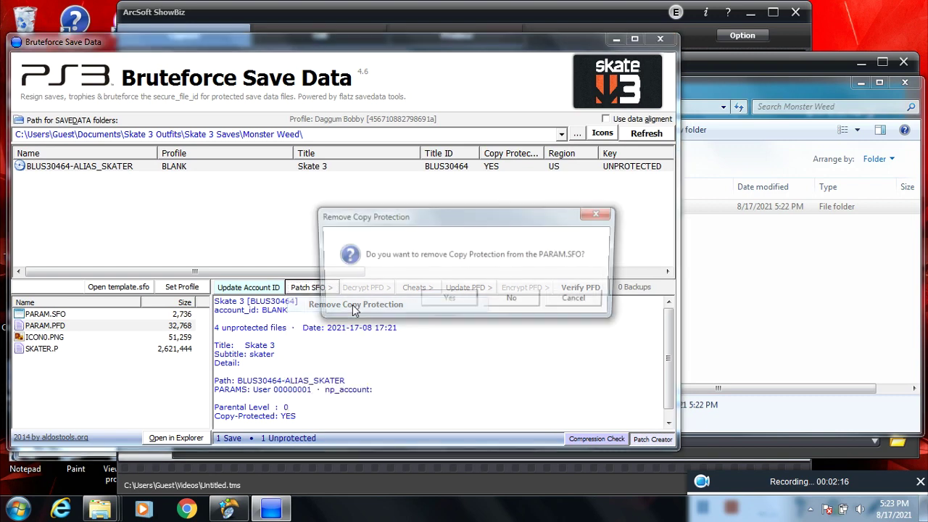
click(450, 300)
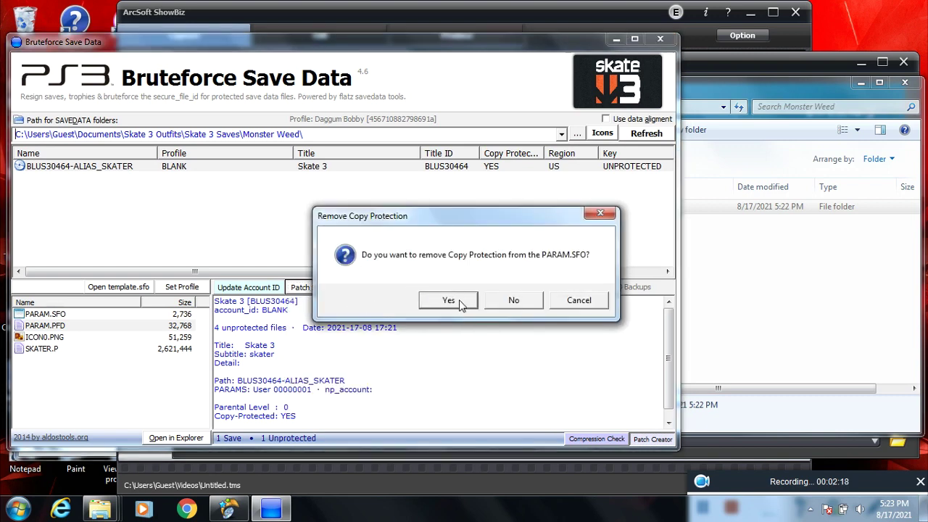
click(421, 300)
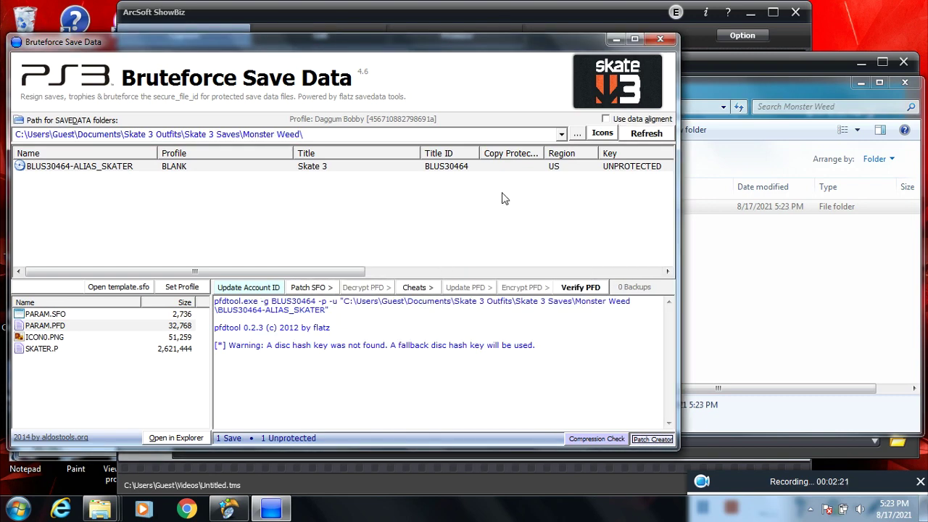
Run a full PFD update on the BLUS30464-ALIAS_SKATER save.
click(505, 168)
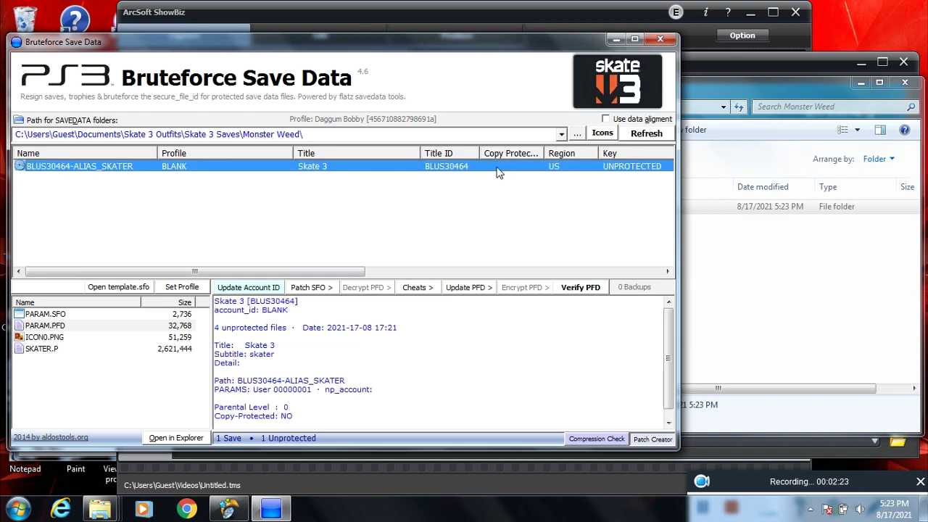
click(489, 290)
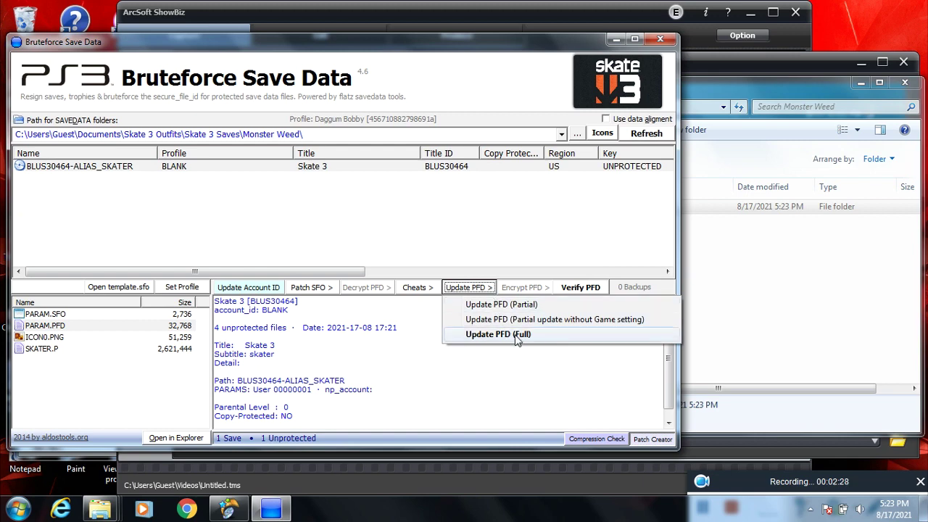
click(537, 340)
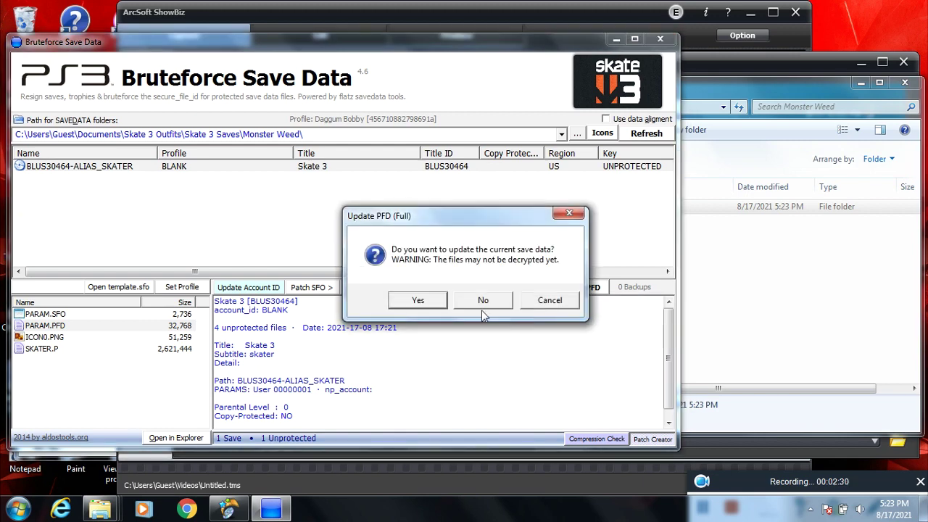
click(418, 301)
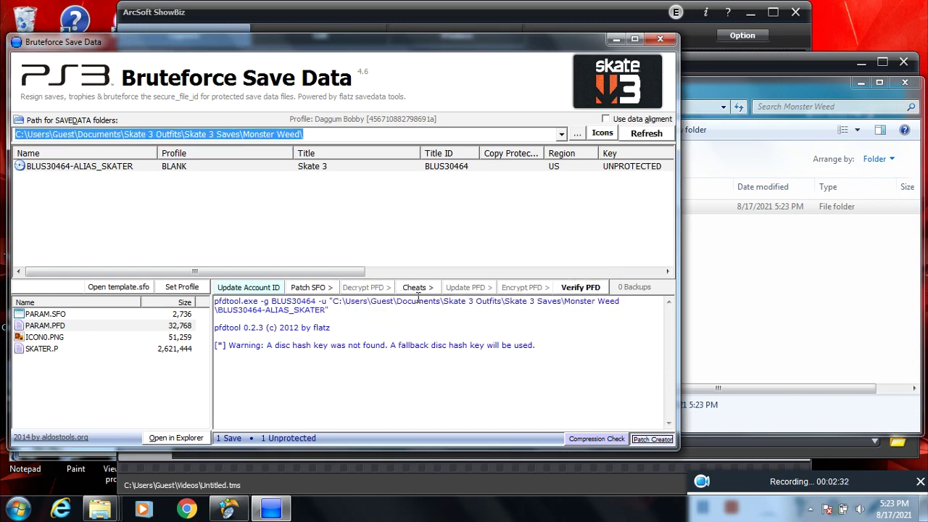
Change the Skate 3 save's Title ID from the US release to BLES00760 for the EU region.
click(332, 169)
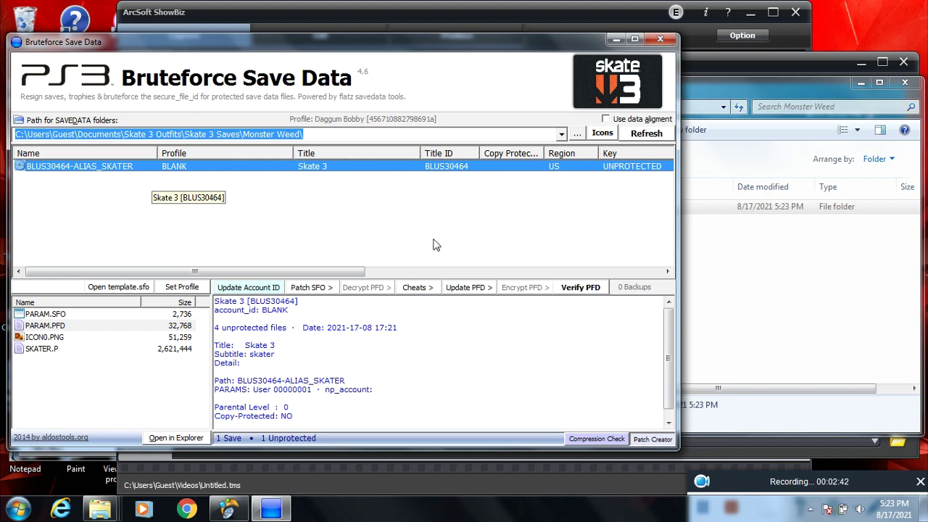
click(709, 266)
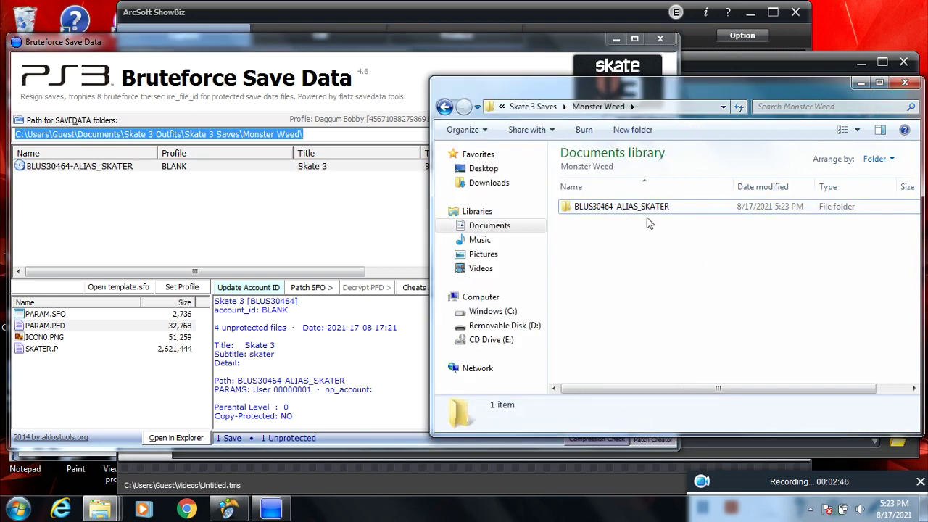
click(351, 232)
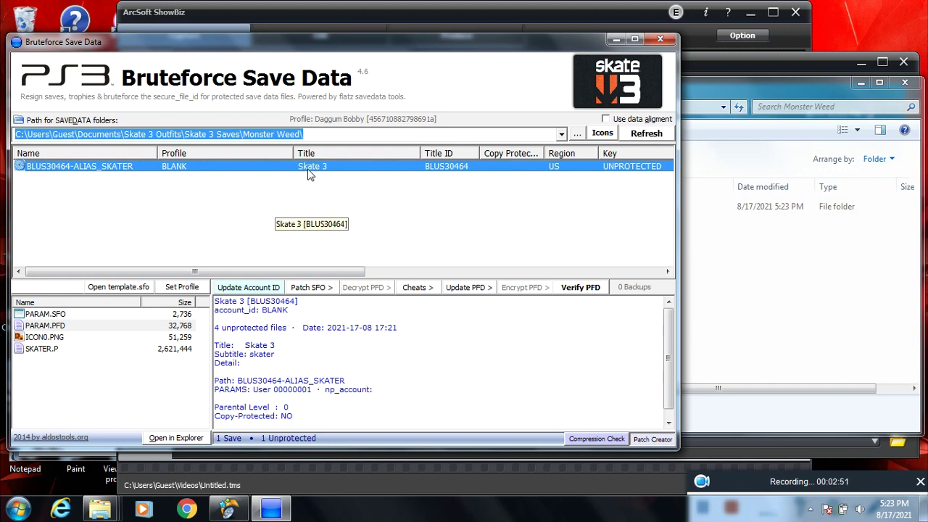
click(319, 291)
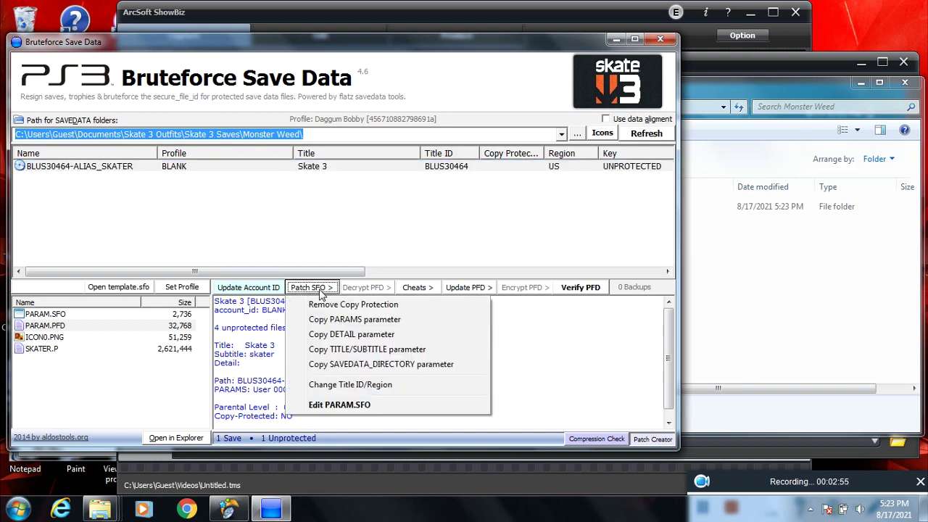
click(397, 385)
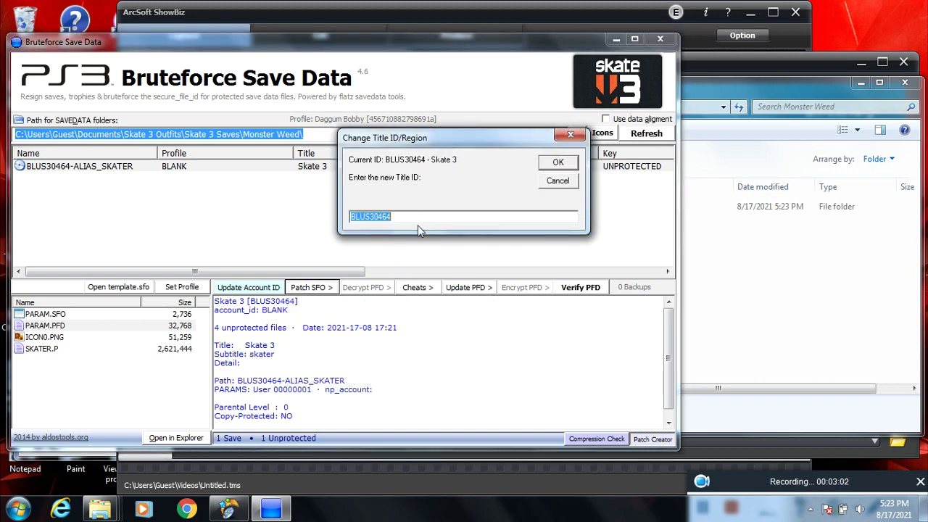
text(BLES00760)
click(555, 164)
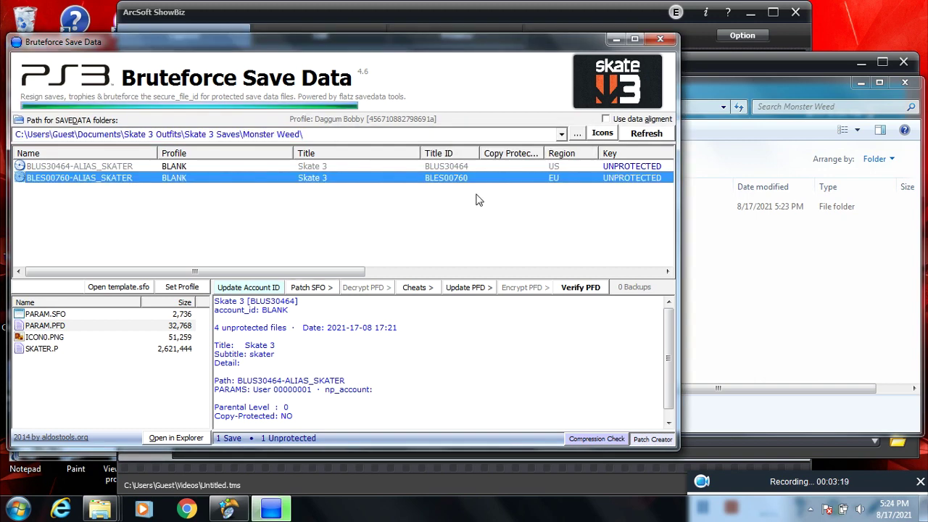
Check the Monster Weed folder for the BLES00760-ALIAS_SKATER and BLUS30464-ALIAS_SKATER save folders.
click(730, 269)
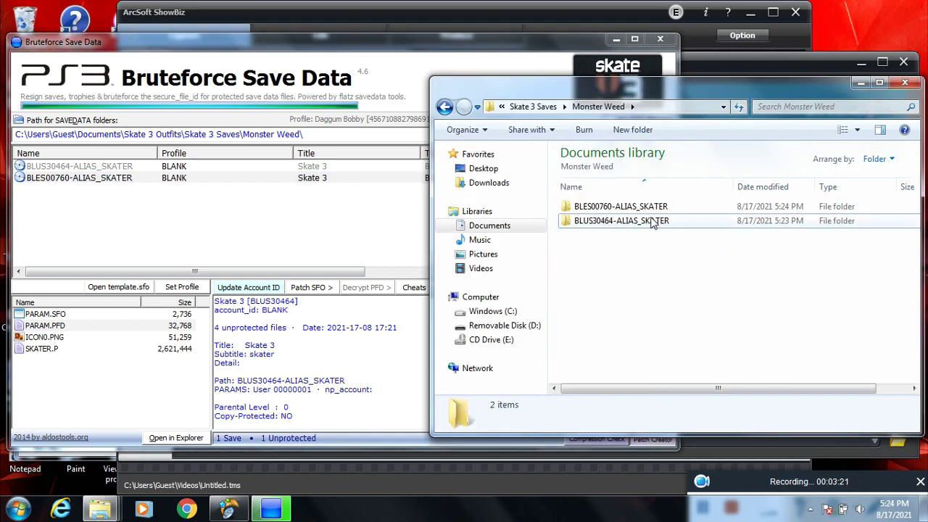
click(658, 209)
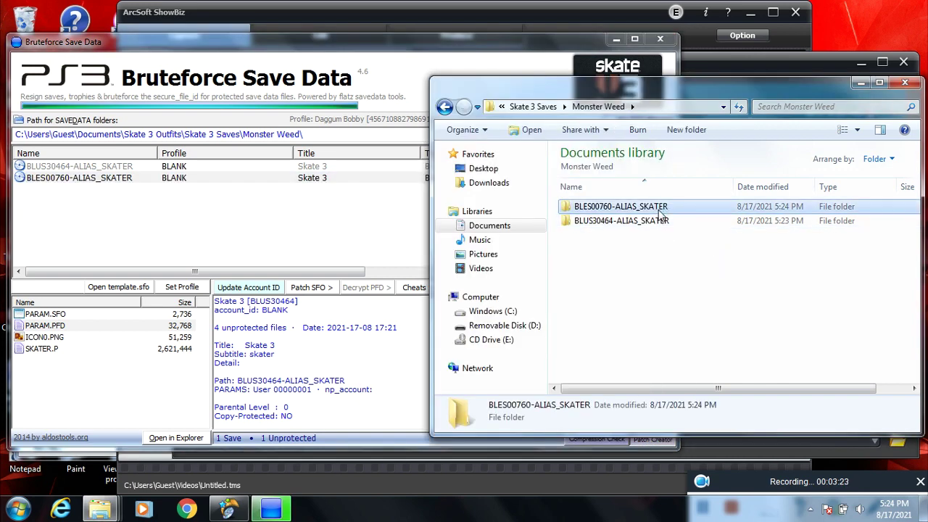
click(668, 222)
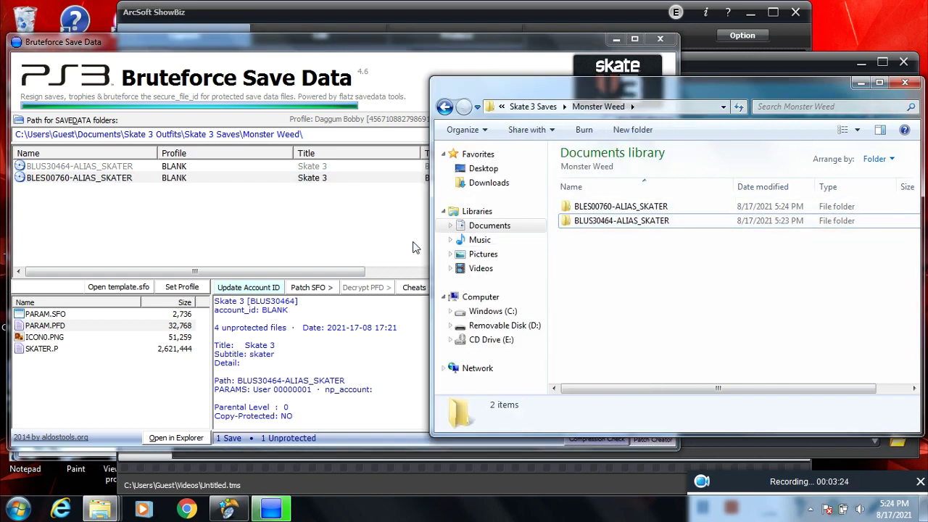
click(396, 236)
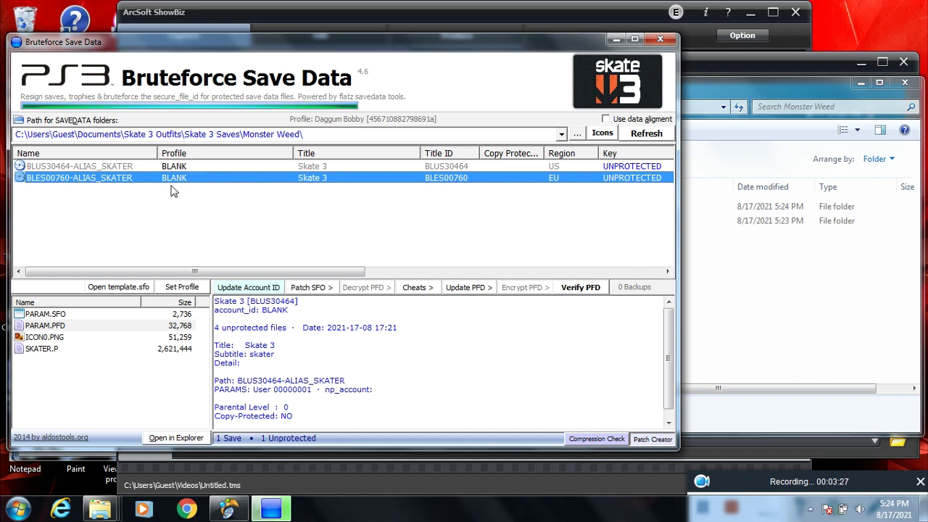
Run a full PFD update on the BLES00760-ALIAS_SKATER save.
click(356, 179)
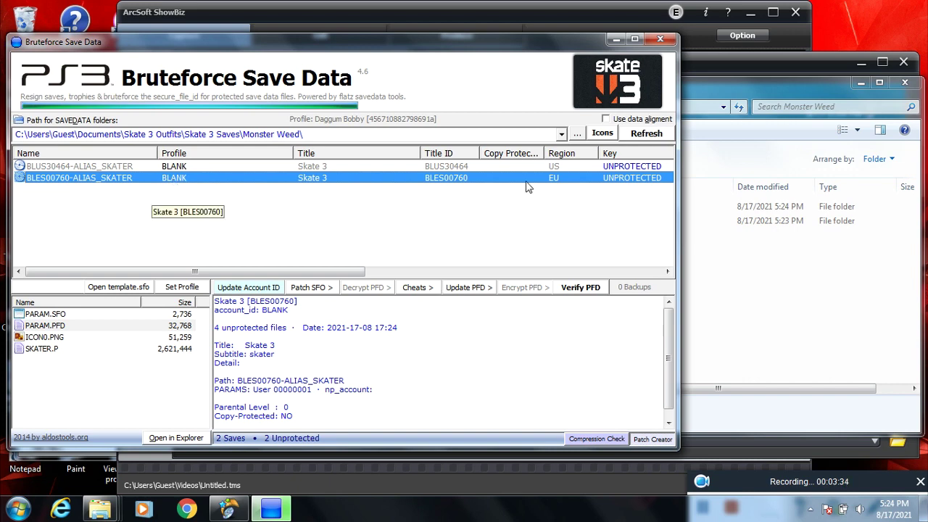
click(468, 287)
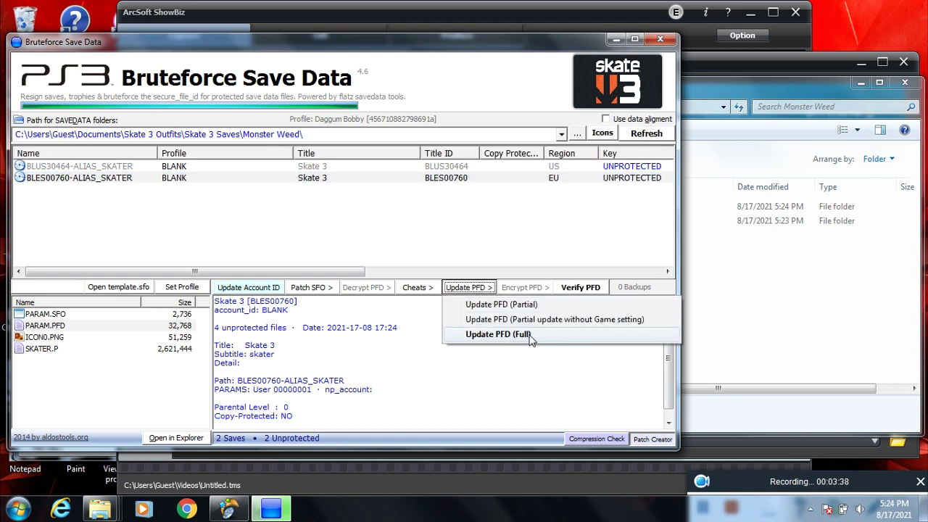
click(531, 336)
click(421, 300)
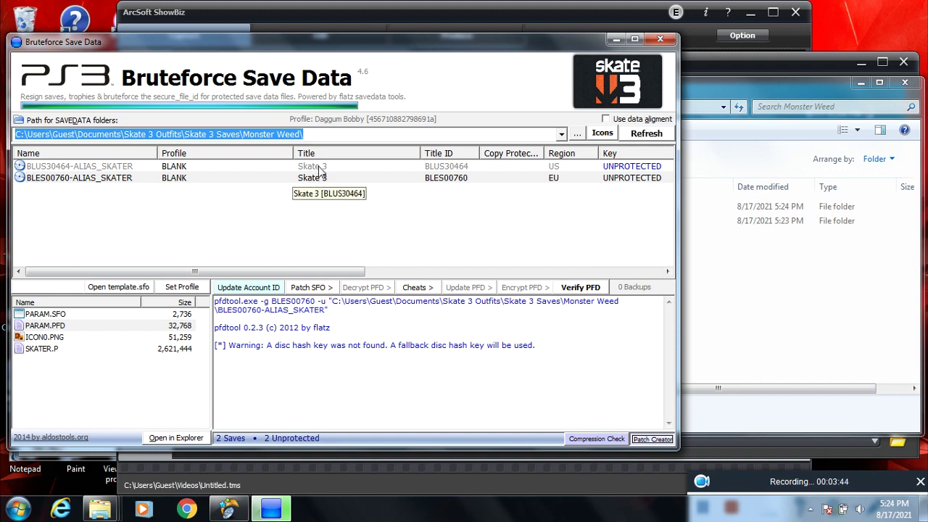
click(319, 168)
click(324, 185)
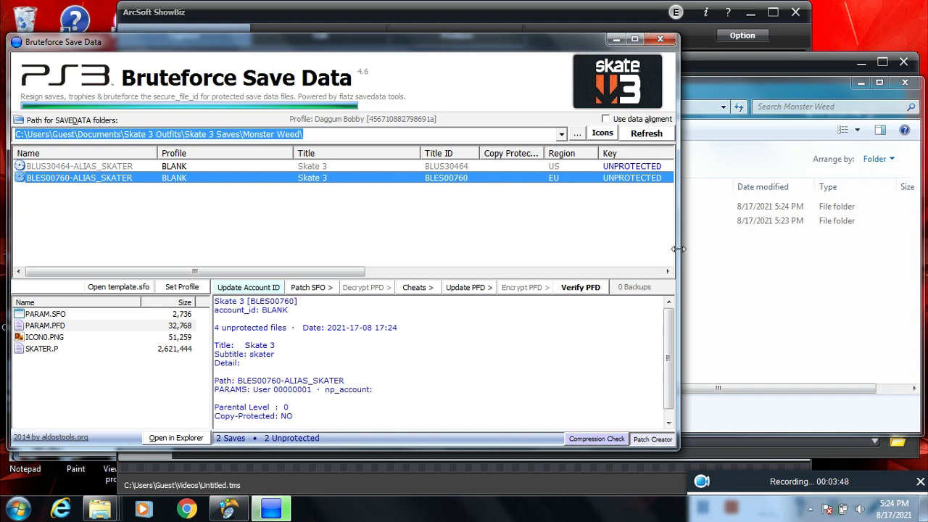
Review the US and EU save folders in Monster Weed, stepping out to Skate 3 Saves and back in.
click(694, 288)
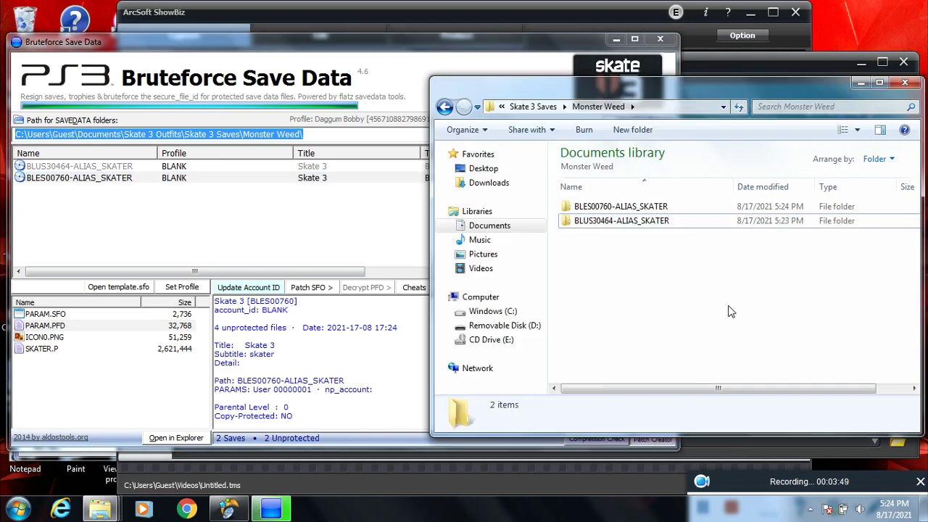
click(617, 208)
click(615, 224)
click(638, 276)
key(BackSpace)
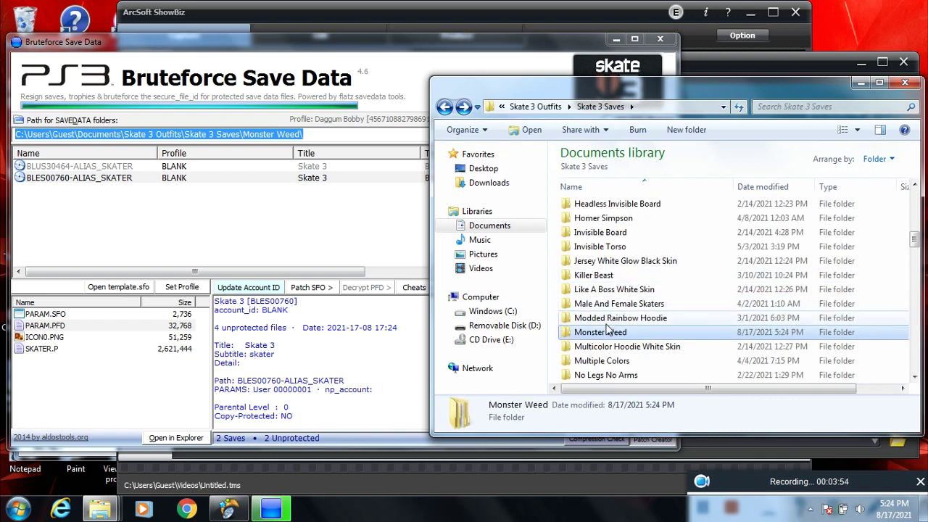
double_click(644, 330)
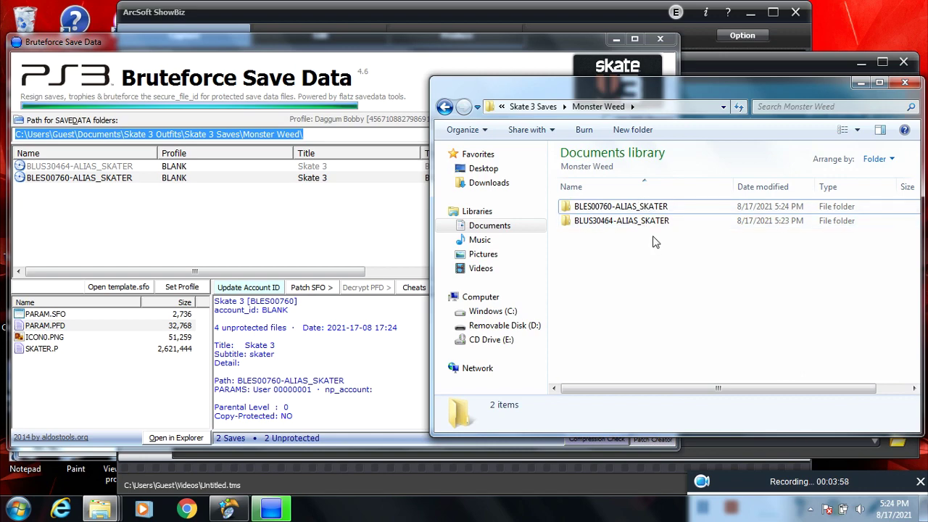
Add the Monster weed picture from the Pictures library to the Monster Weed save folder and preview it.
mouse_move(107, 511)
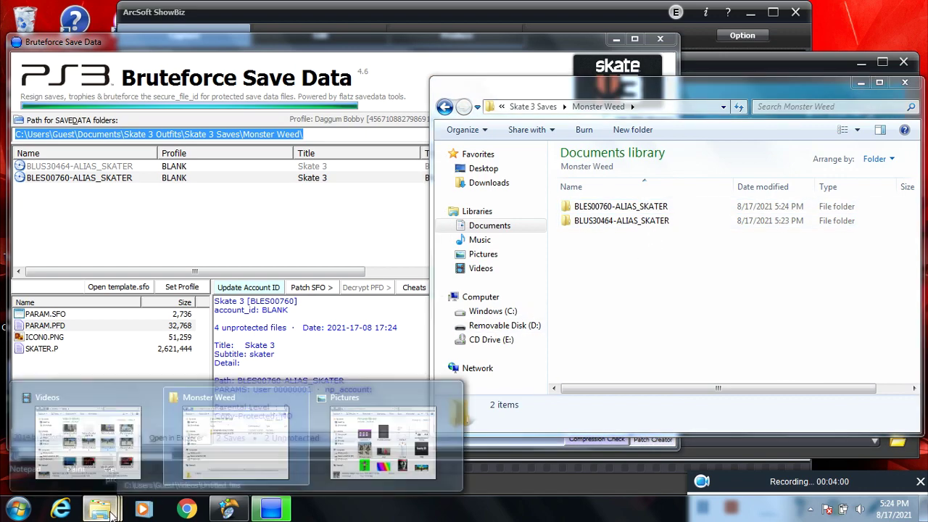
click(348, 439)
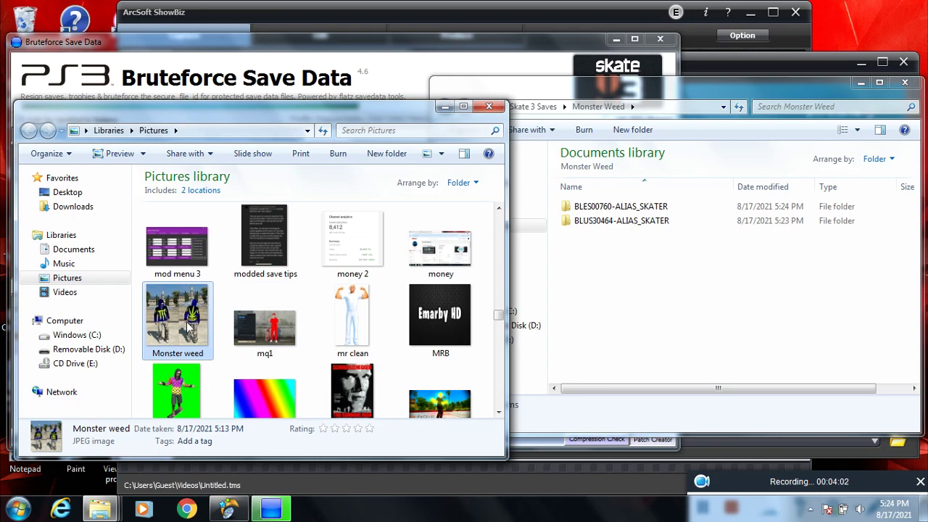
drag(190, 323, 635, 316)
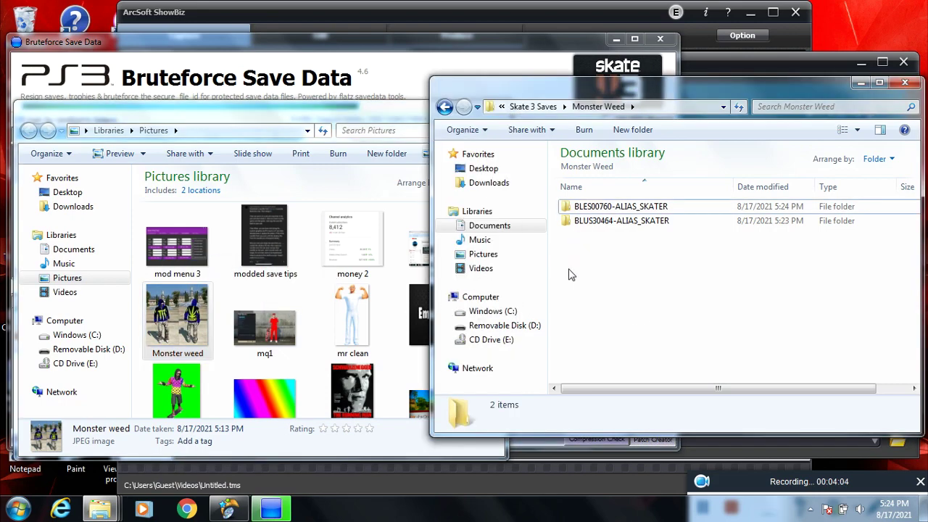
click(385, 118)
click(489, 108)
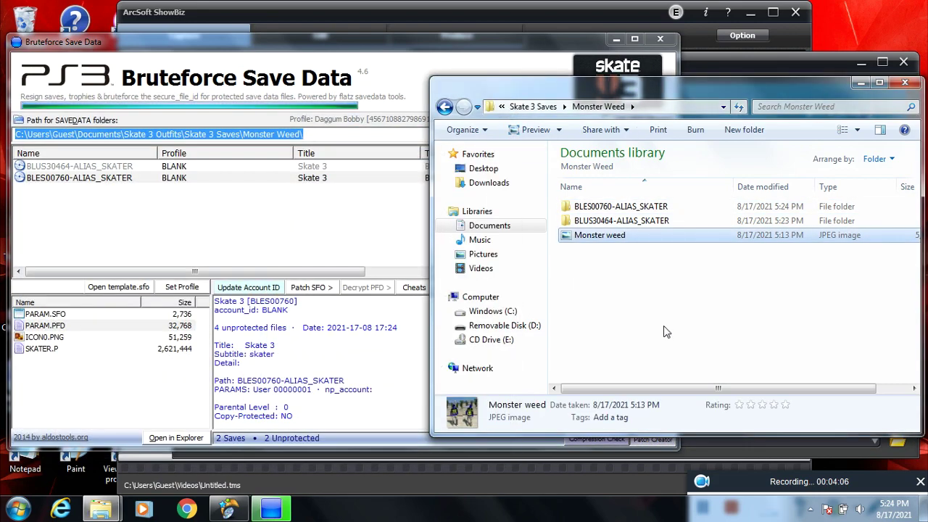
double_click(636, 240)
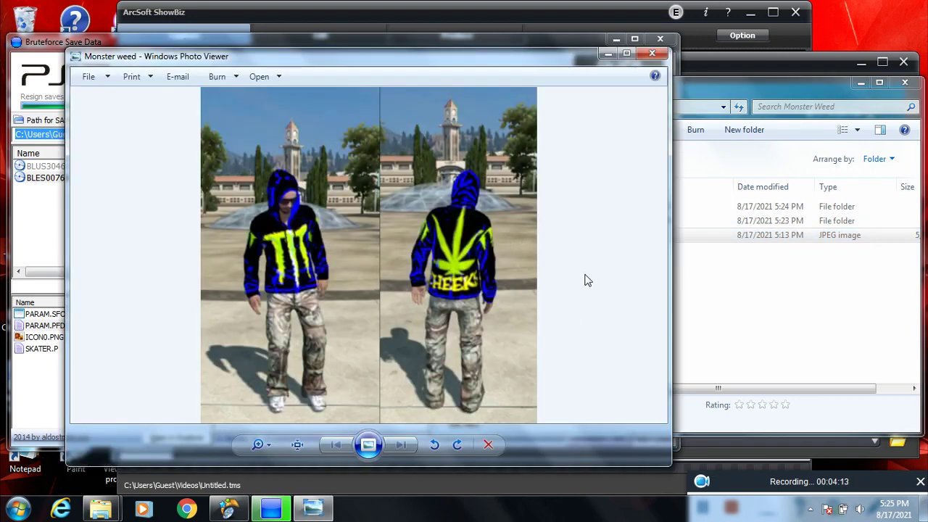
click(651, 54)
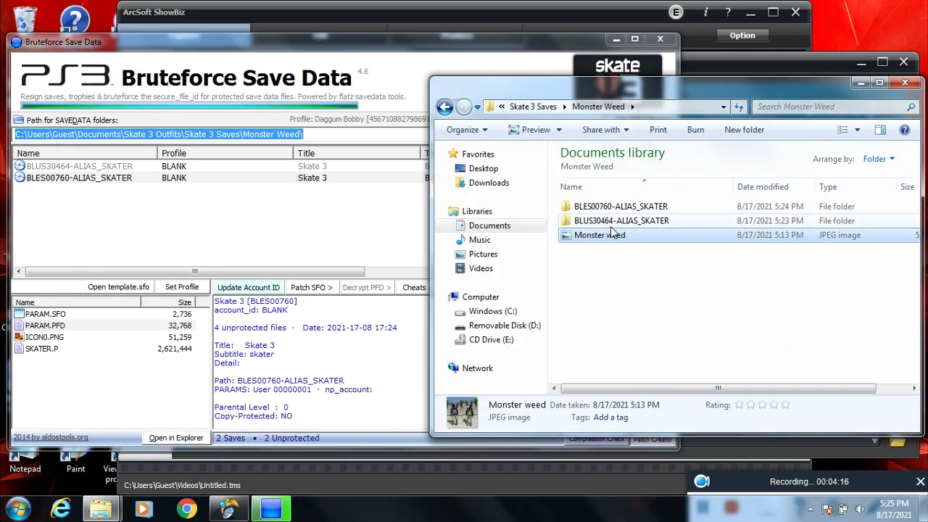
Archive the Monster Weed folder as Monster Weed.rar in RAR format, with the volume split size set to Autodetect.
click(444, 106)
scroll(625, 277, down, 1)
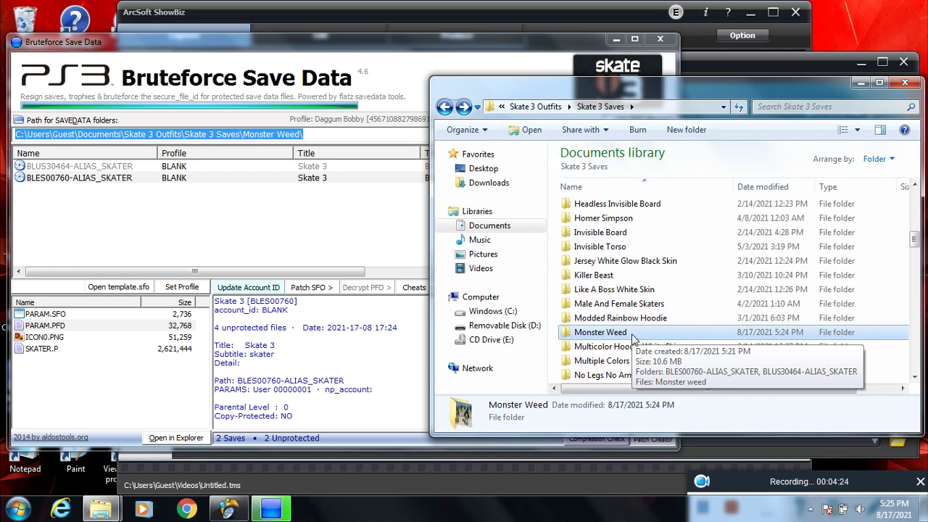
double_click(632, 333)
right_click(632, 333)
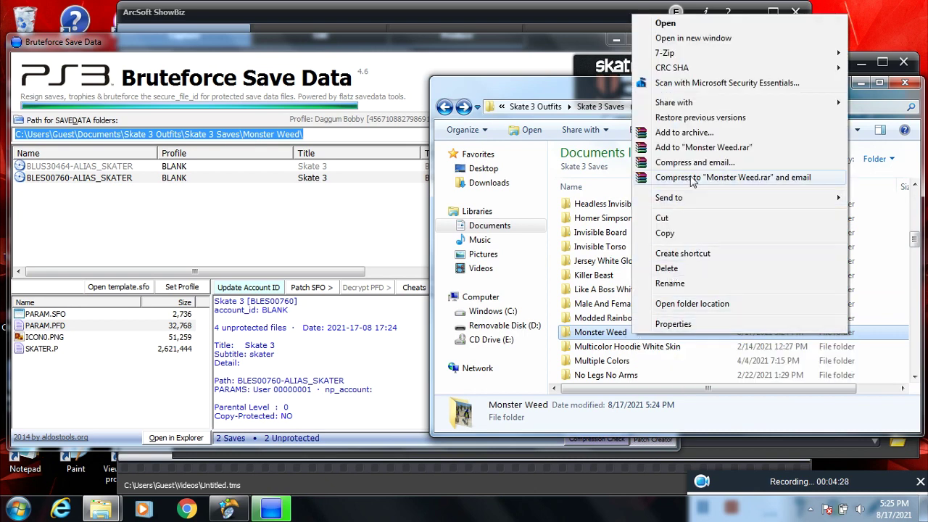
click(696, 135)
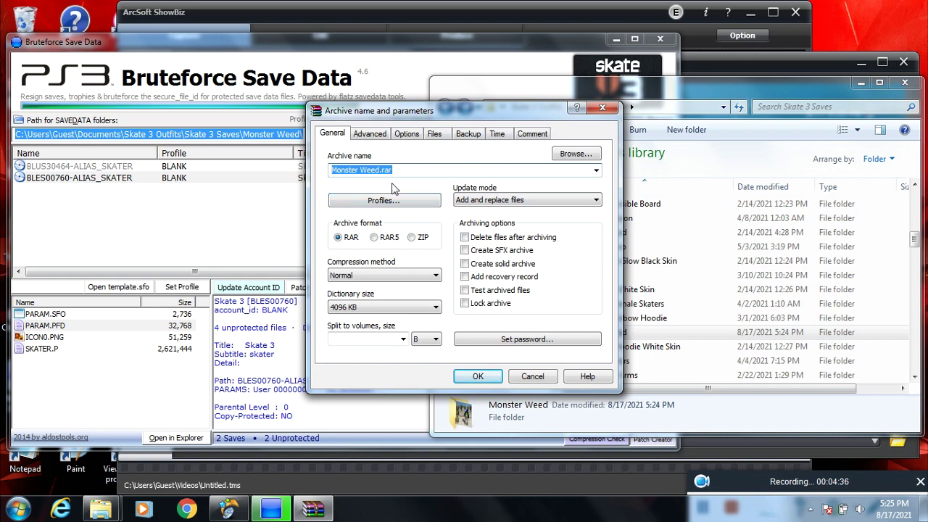
click(403, 339)
click(363, 396)
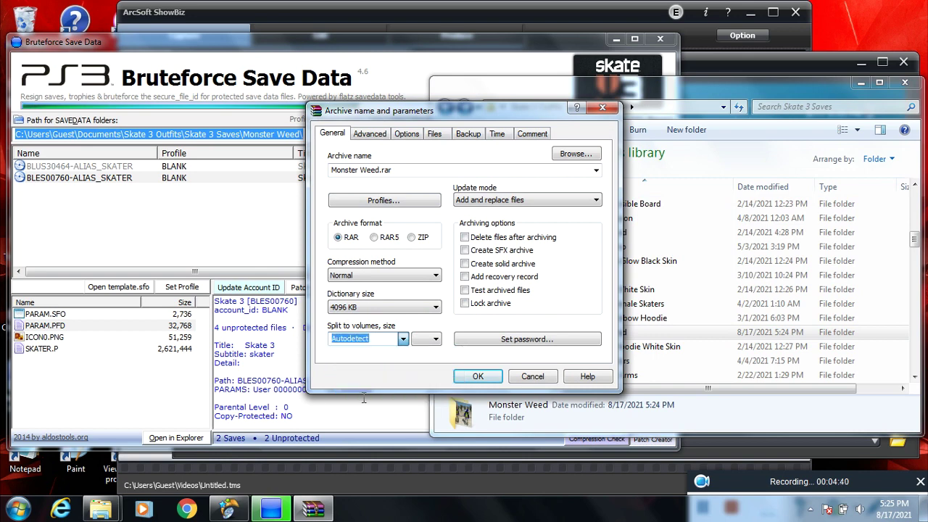
click(478, 377)
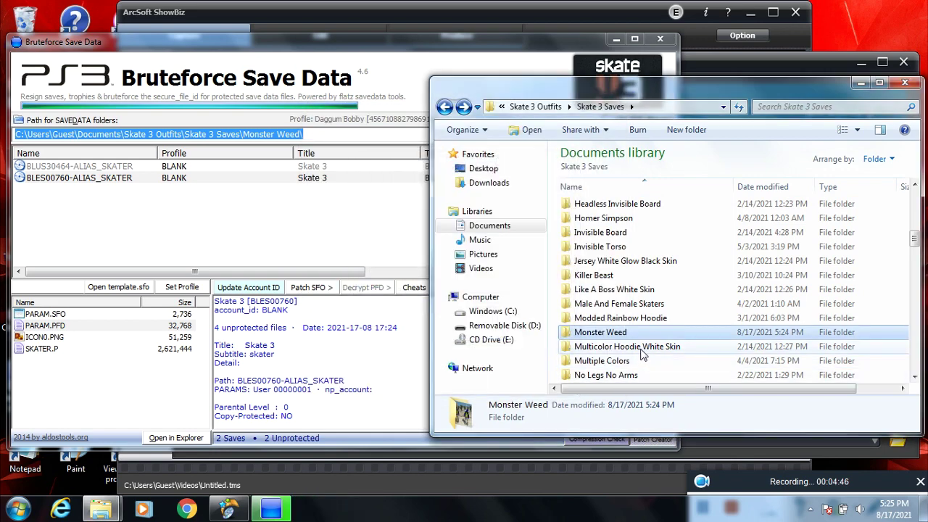
Locate the Monster Weed WinRAR archive in the Skate 3 Saves folder and check its details.
drag(910, 249, 704, 331)
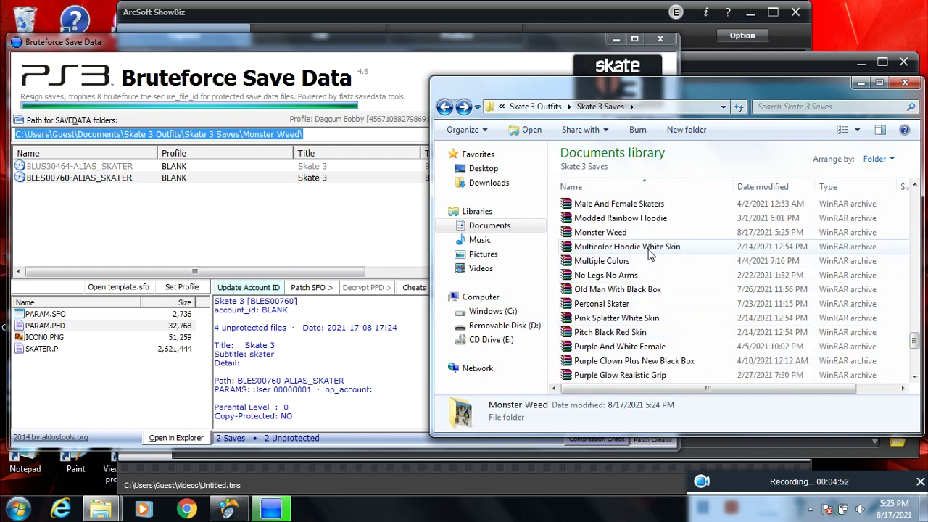
click(616, 233)
scroll(641, 272, up, 1)
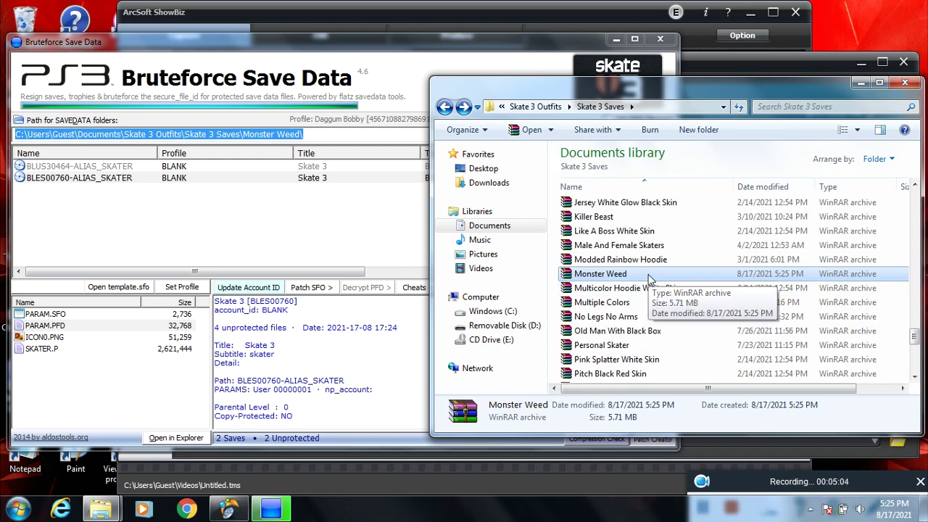
scroll(648, 279, up, 1)
scroll(649, 279, up, 20)
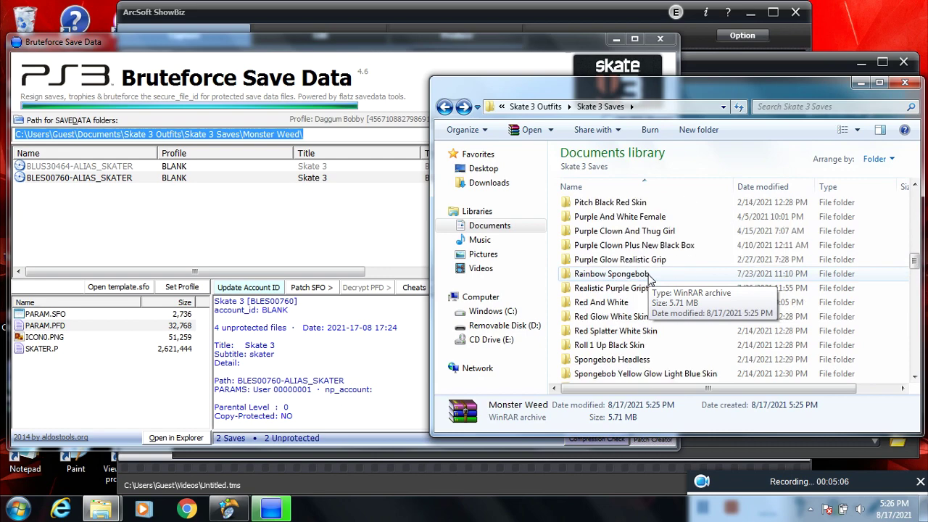
scroll(648, 279, up, 6)
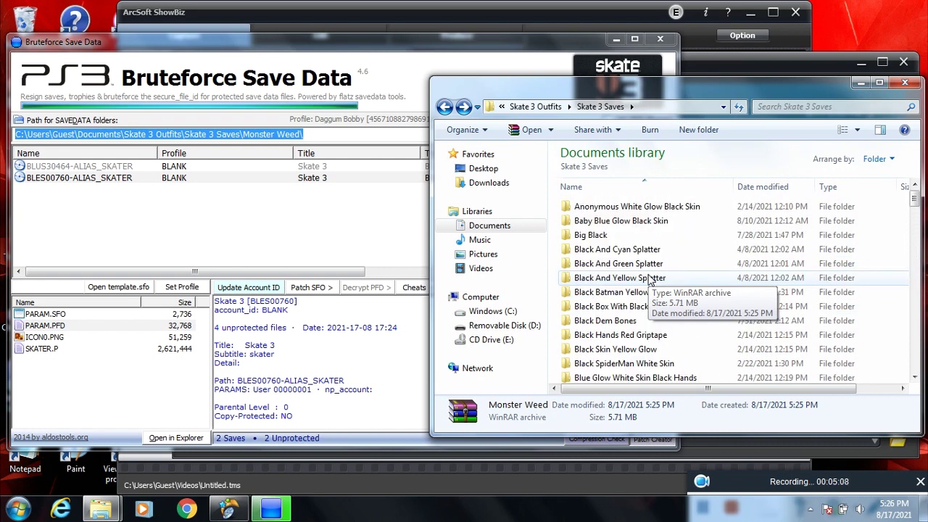
click(367, 251)
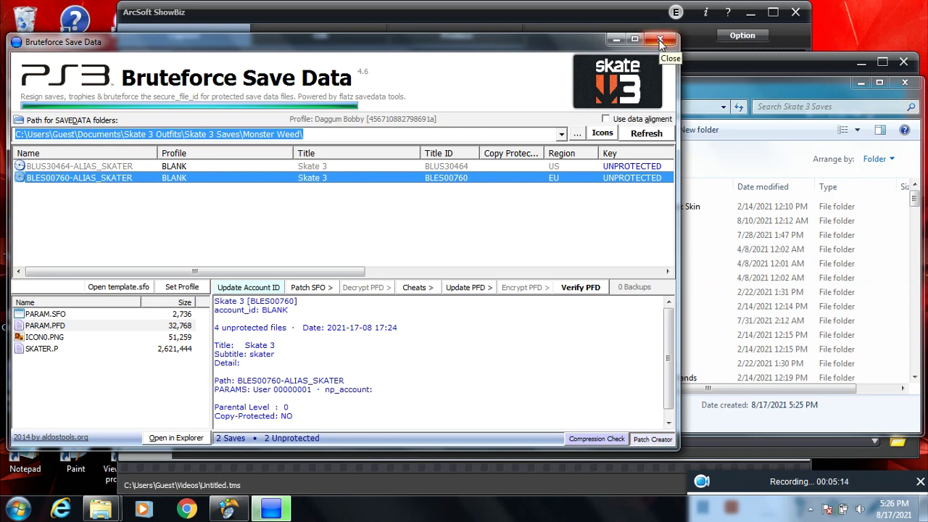
click(730, 405)
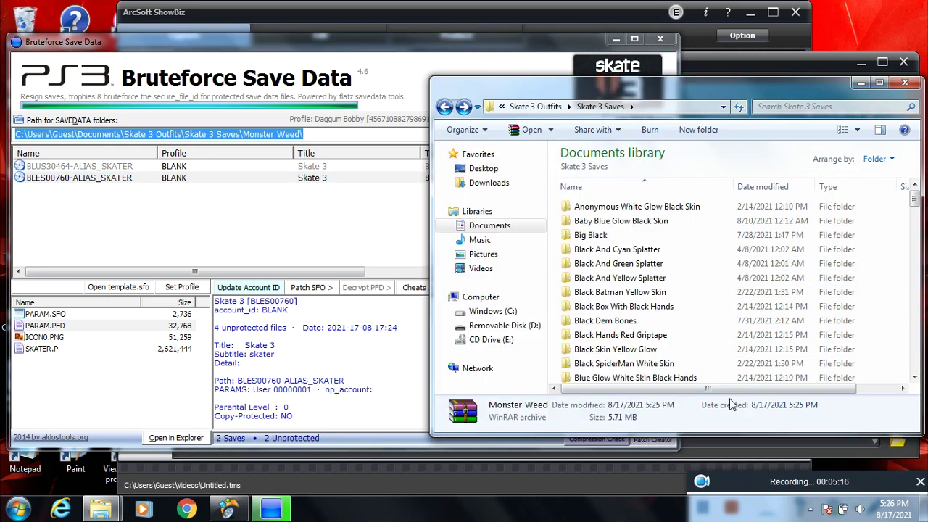
scroll(684, 276, down, 9)
scroll(661, 301, down, 4)
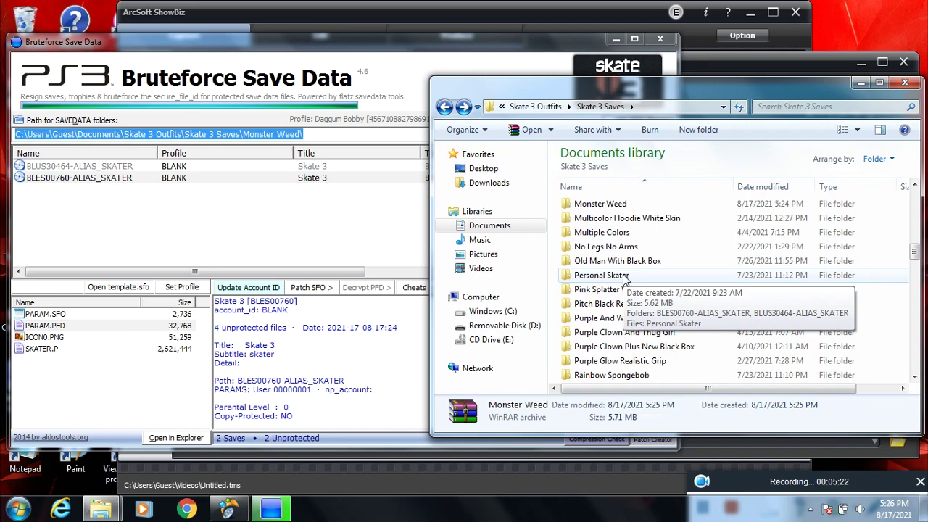
scroll(625, 279, down, 1)
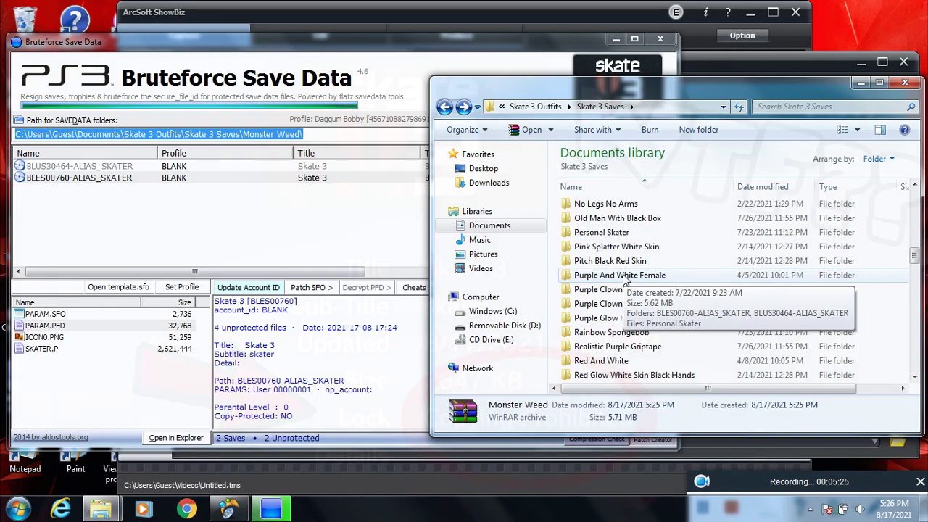